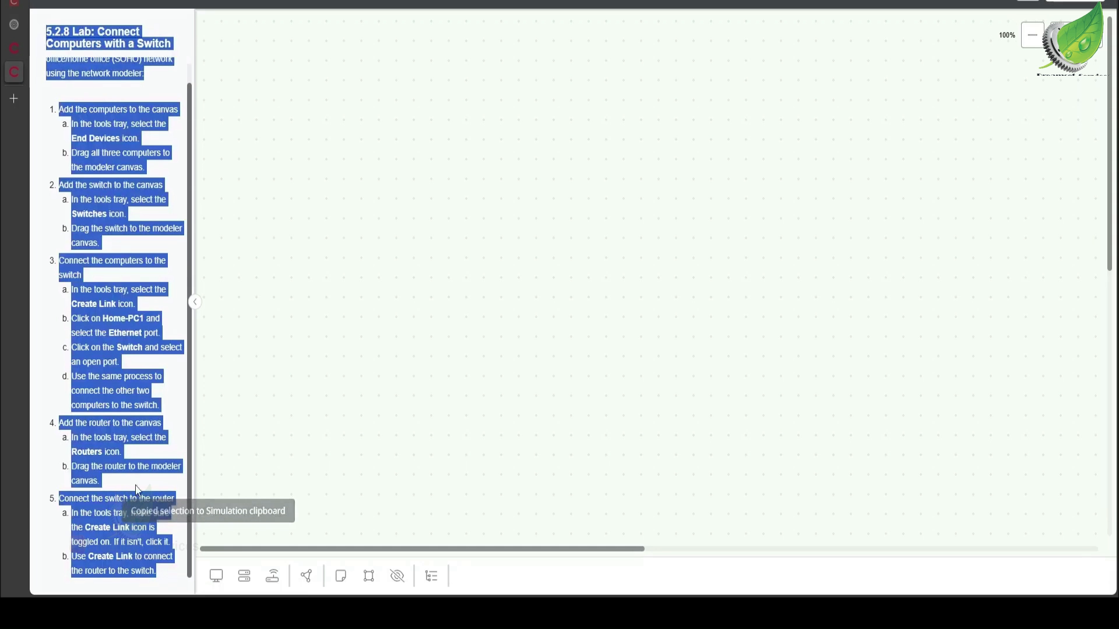
Step: Add Home-PC1, Home-PC2 and Home-Laptop from the End Devices tray onto the canvas
left_click(209, 412)
scroll(208, 405, "up", 1)
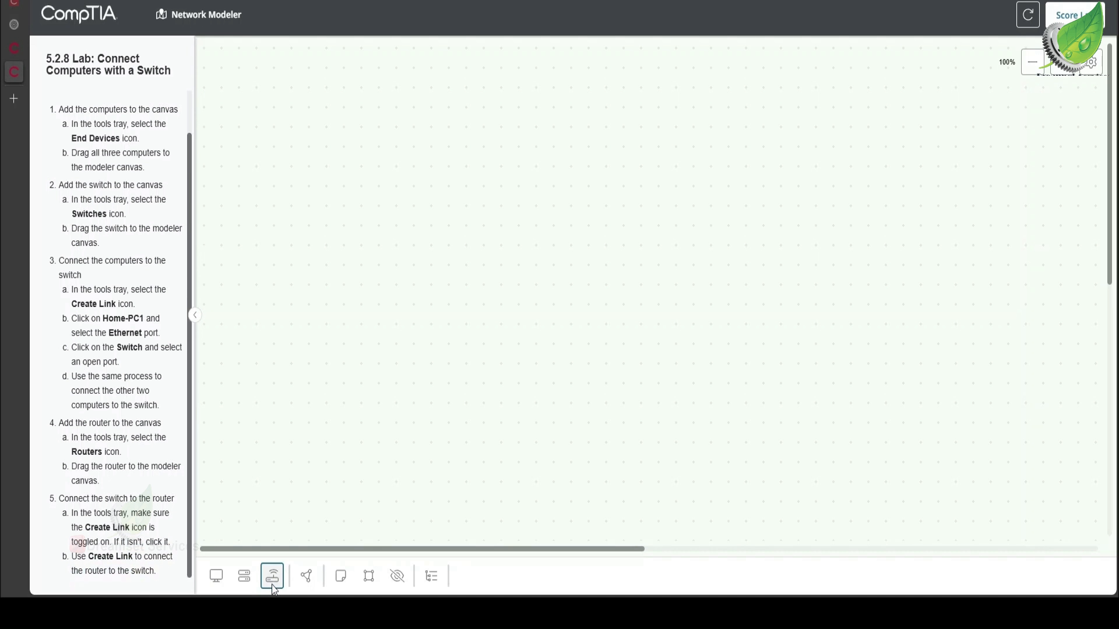
left_click(217, 576)
scroll(128, 483, "up", 2)
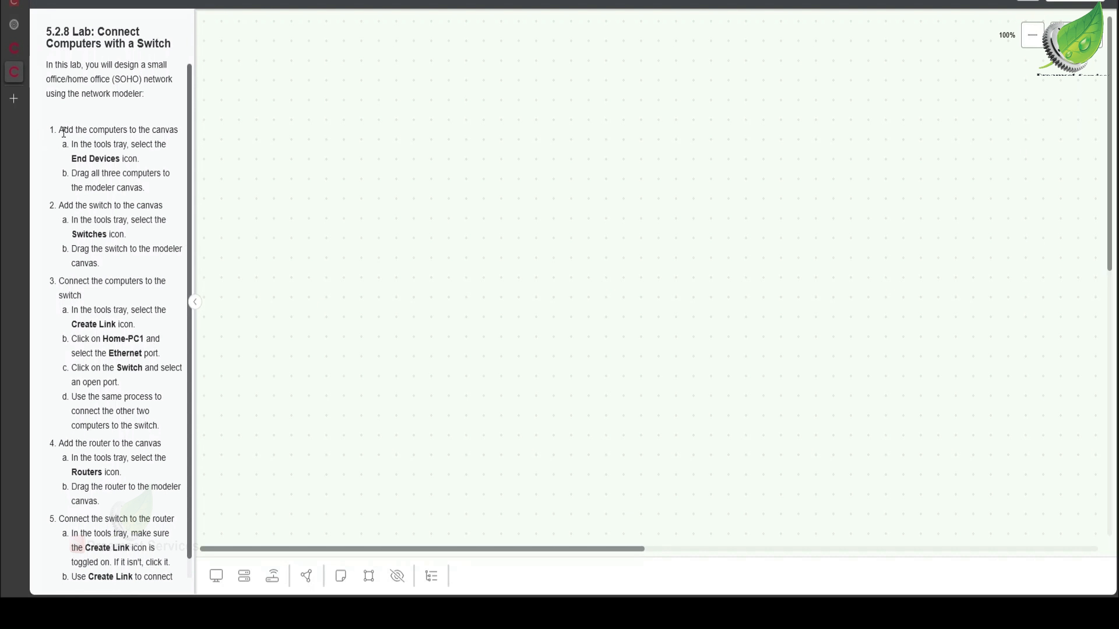
left_click(223, 571)
left_click_drag(224, 497, 353, 327)
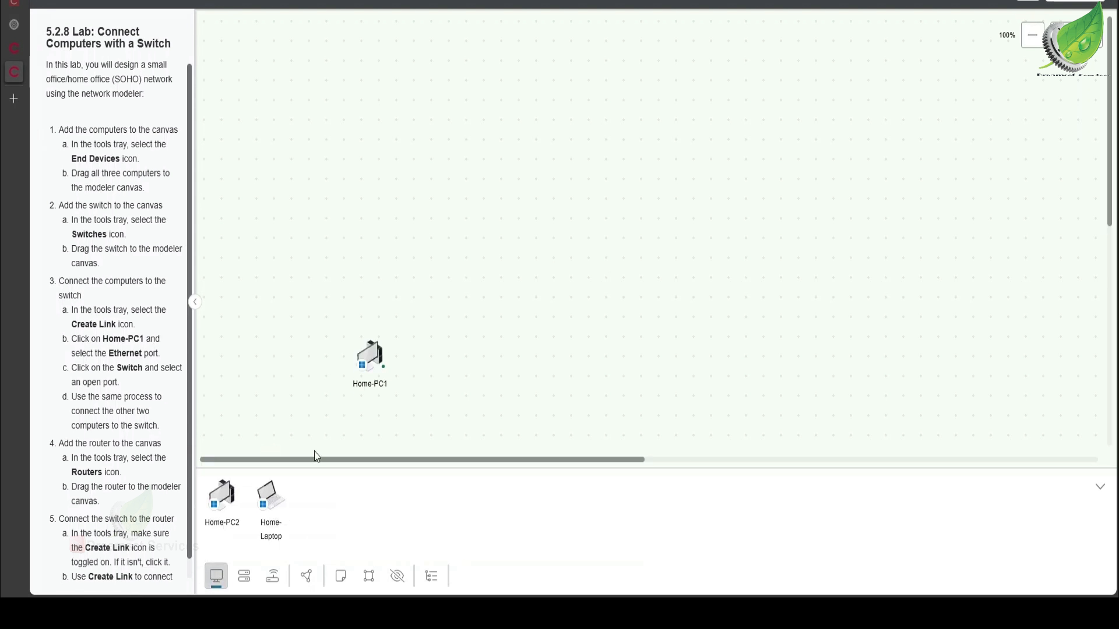
left_click_drag(216, 504, 496, 365)
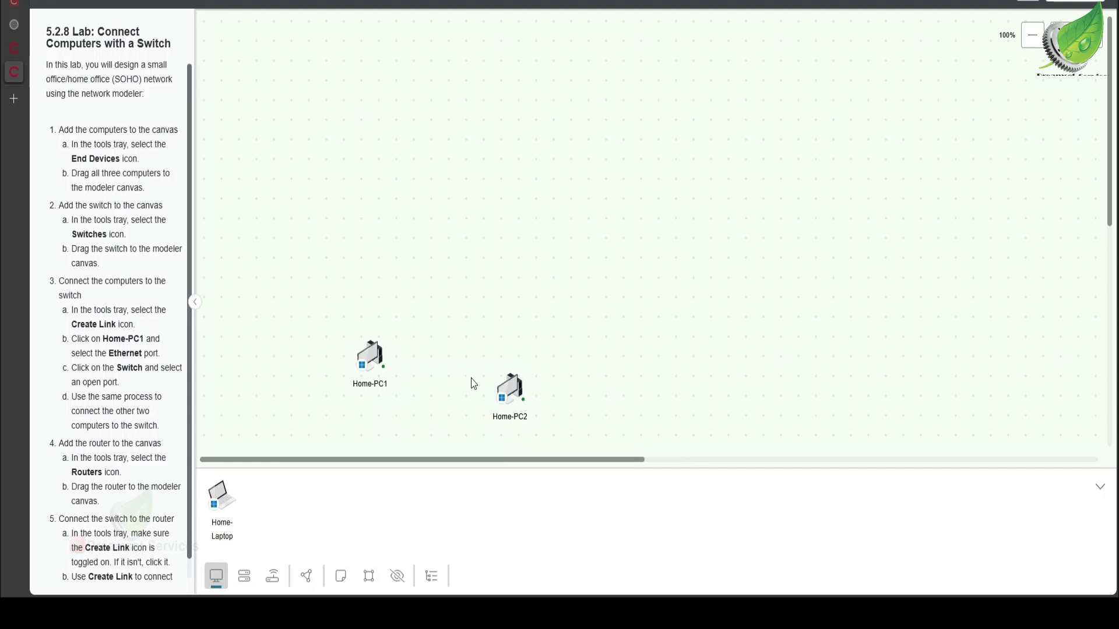
left_click_drag(219, 512, 639, 323)
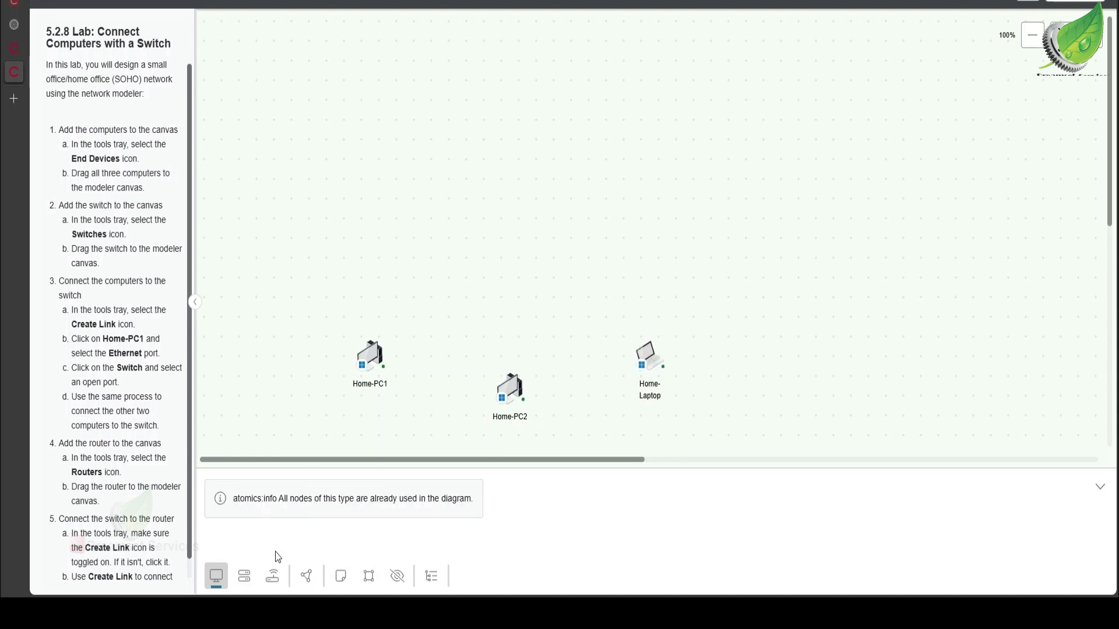
Step: Add the Switch from the Switches tray to the canvas above the computers
left_click(244, 576)
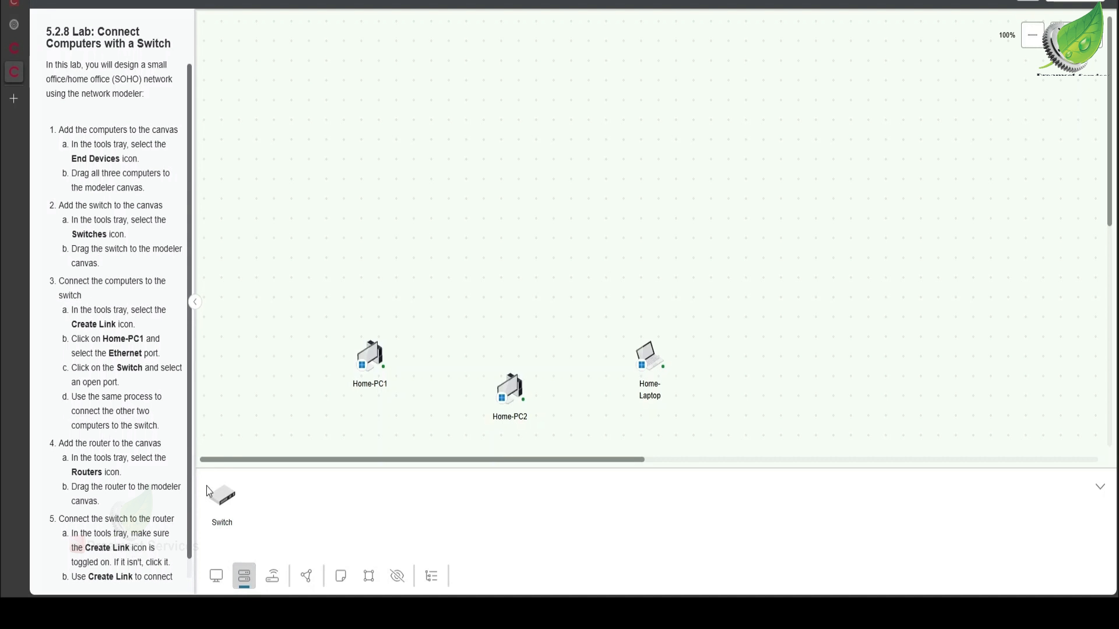
left_click_drag(217, 495, 496, 276)
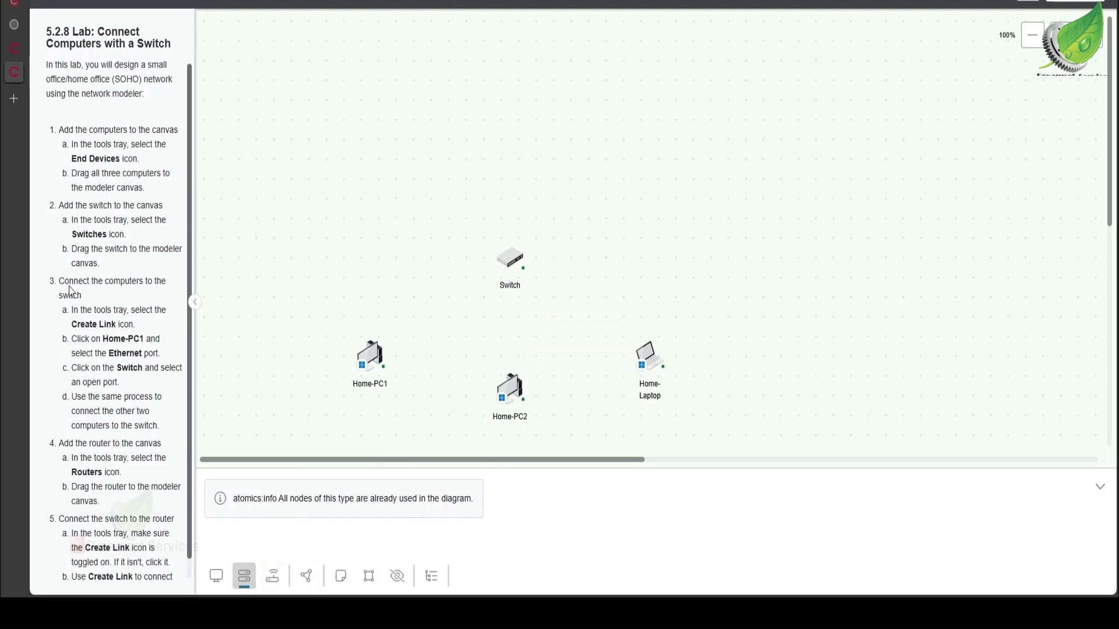
Step: Create a link from Switch port 1 to Home-PC1's Ethernet port
left_click(313, 579)
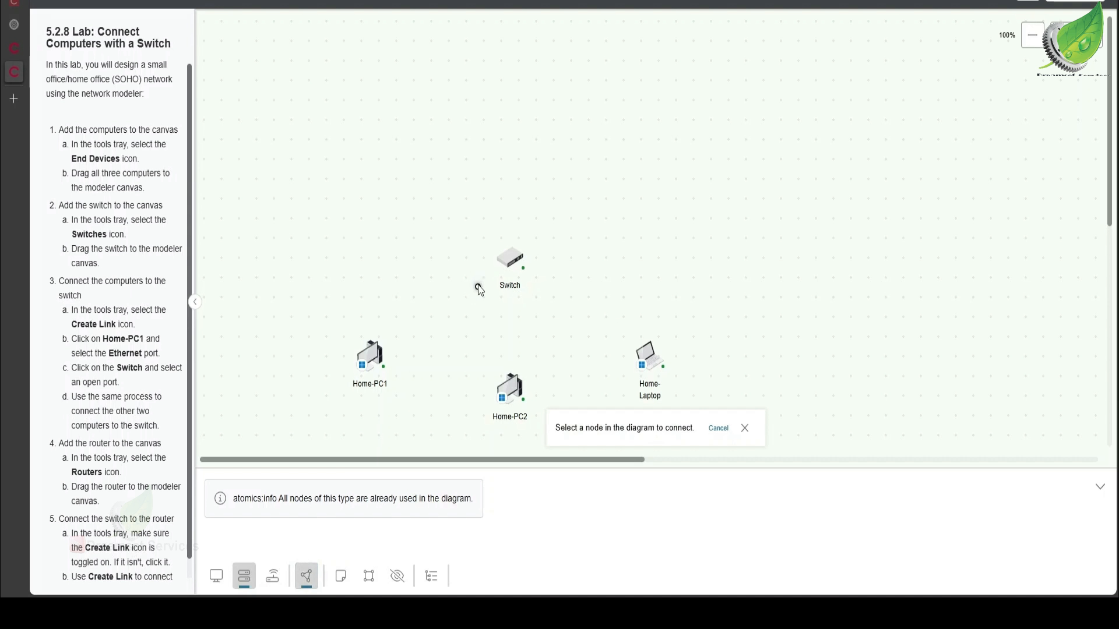
left_click(513, 260)
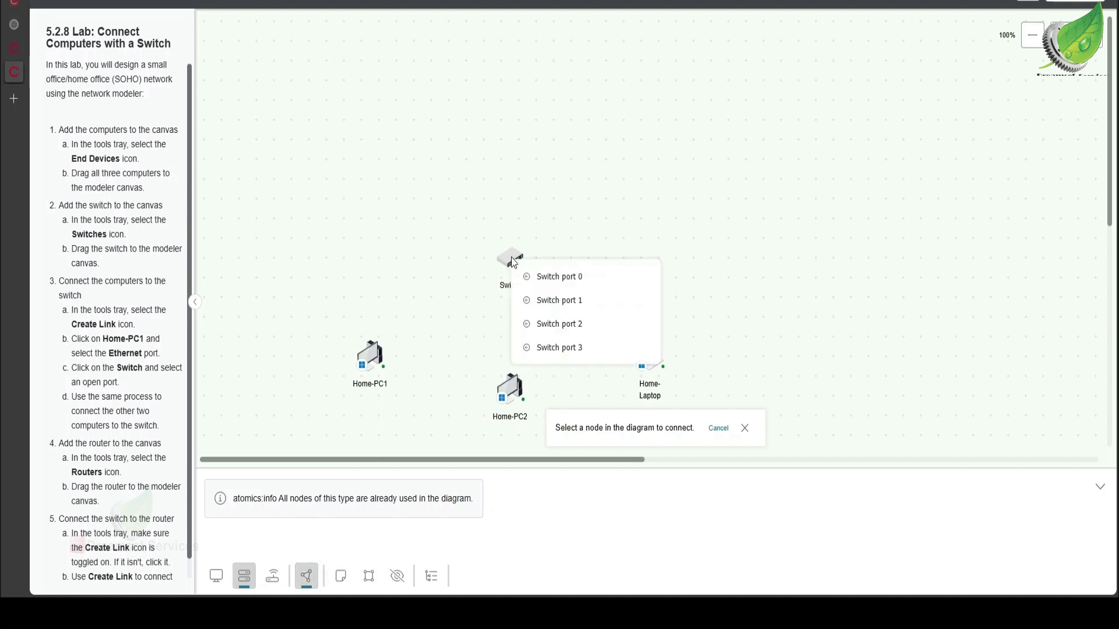
left_click(534, 301)
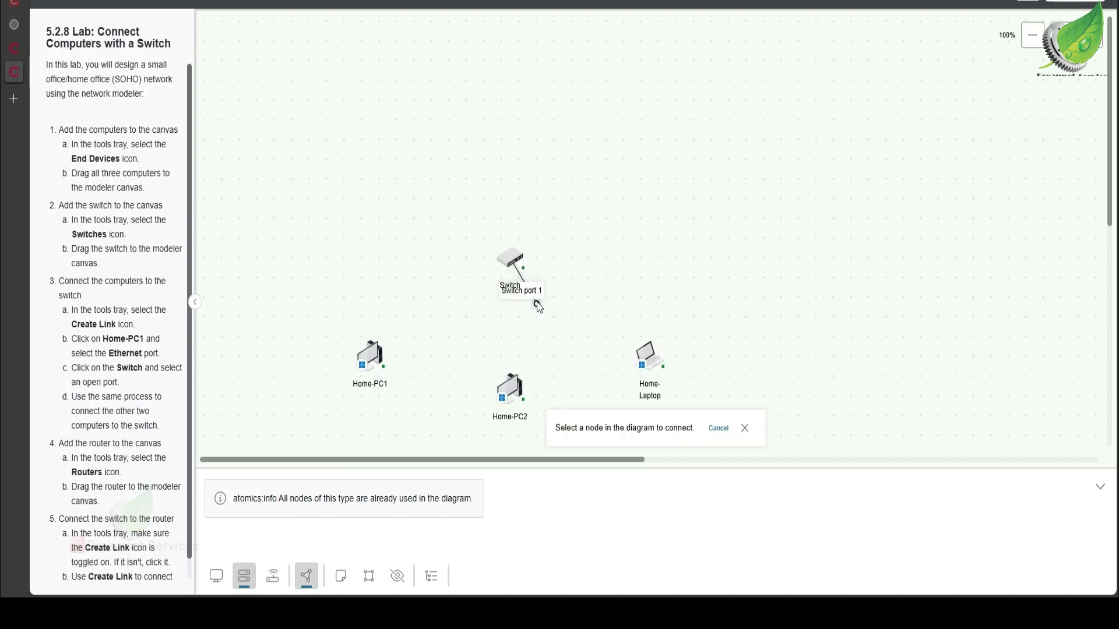
left_click(372, 360)
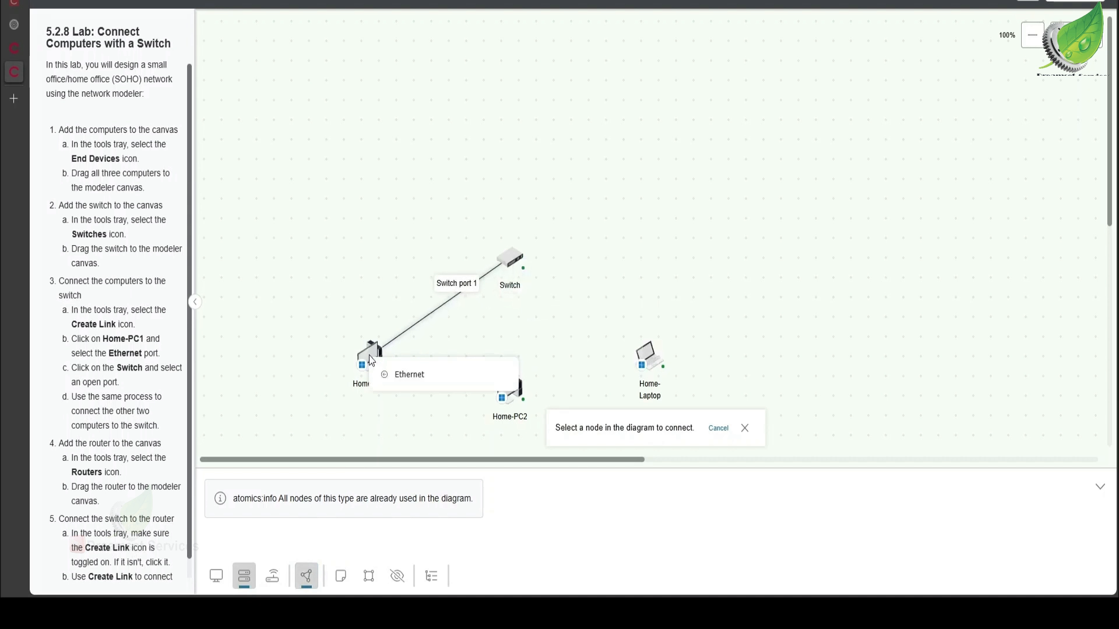
left_click(410, 374)
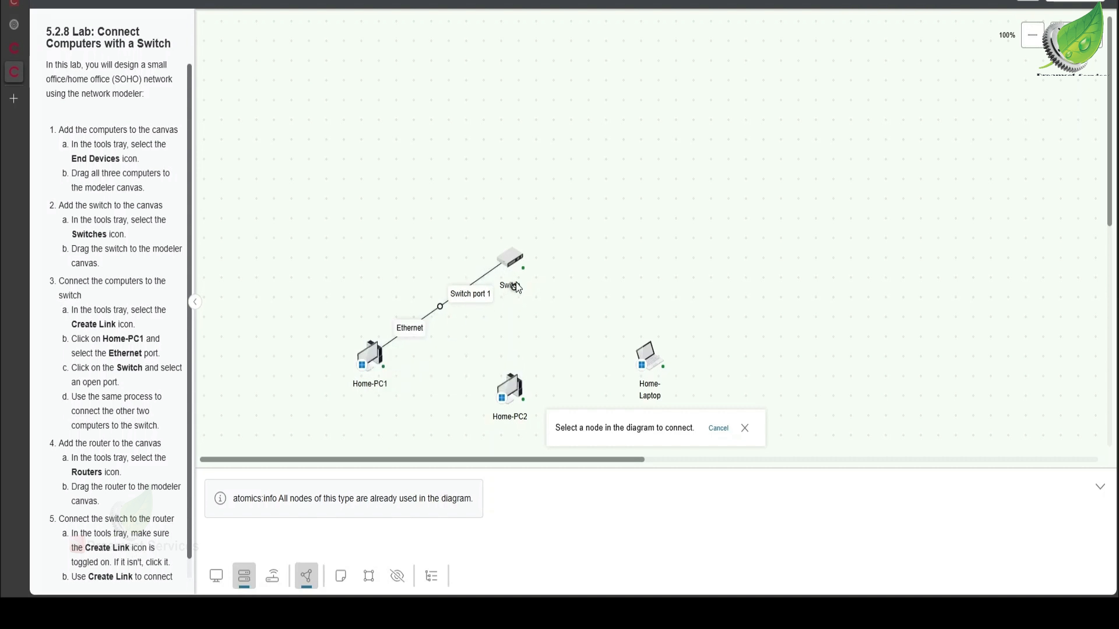
Step: Link Switch port 2 to Home-PC2's Ethernet port
left_click(512, 255)
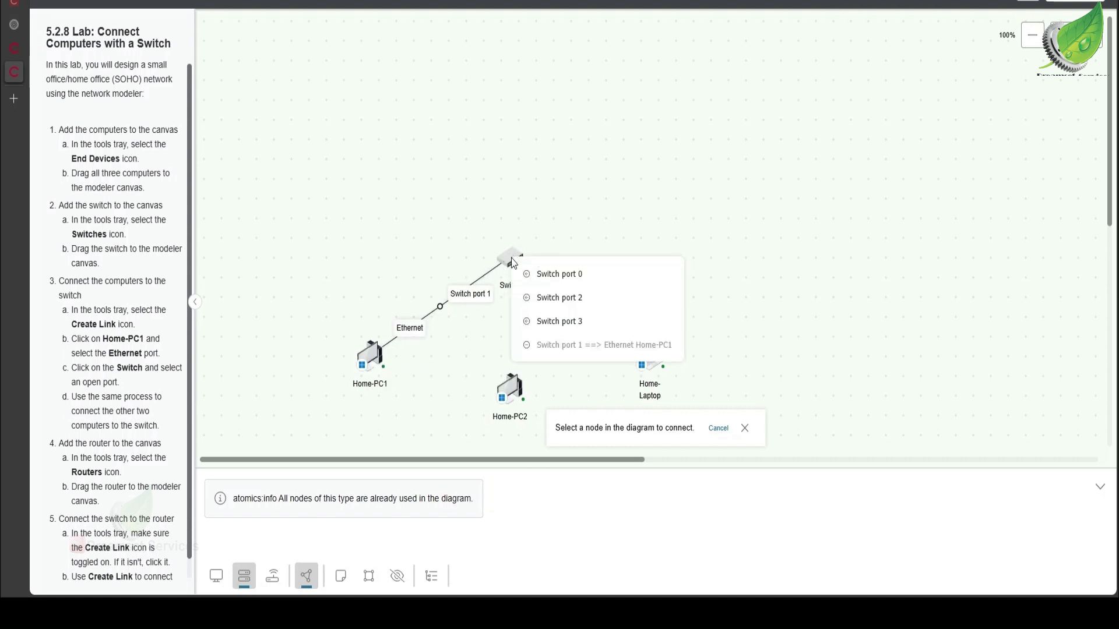
left_click(535, 304)
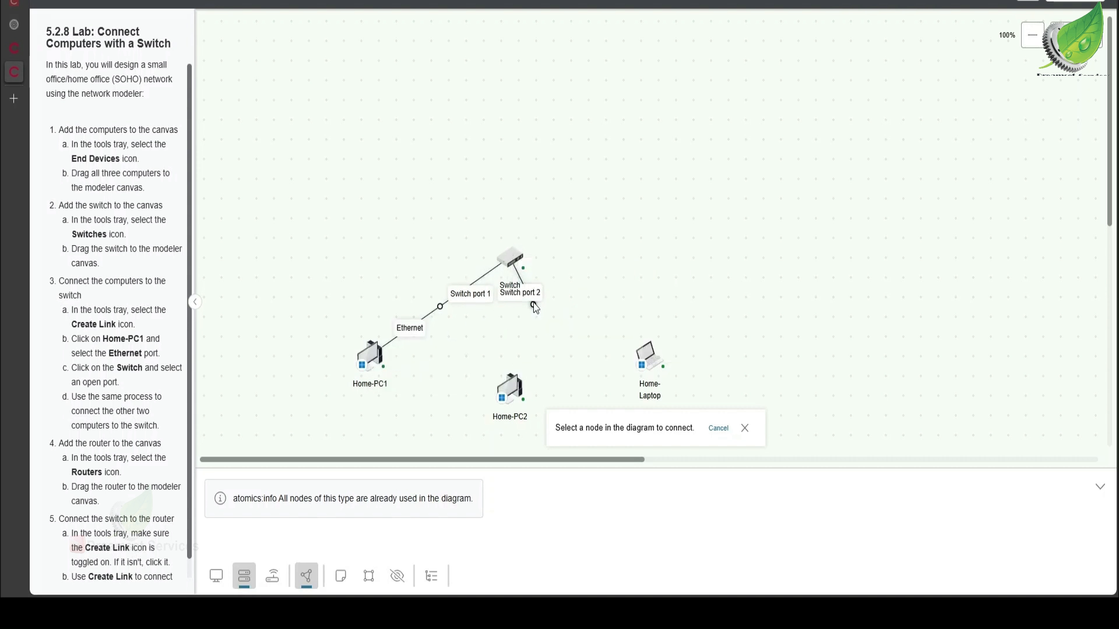
left_click(513, 396)
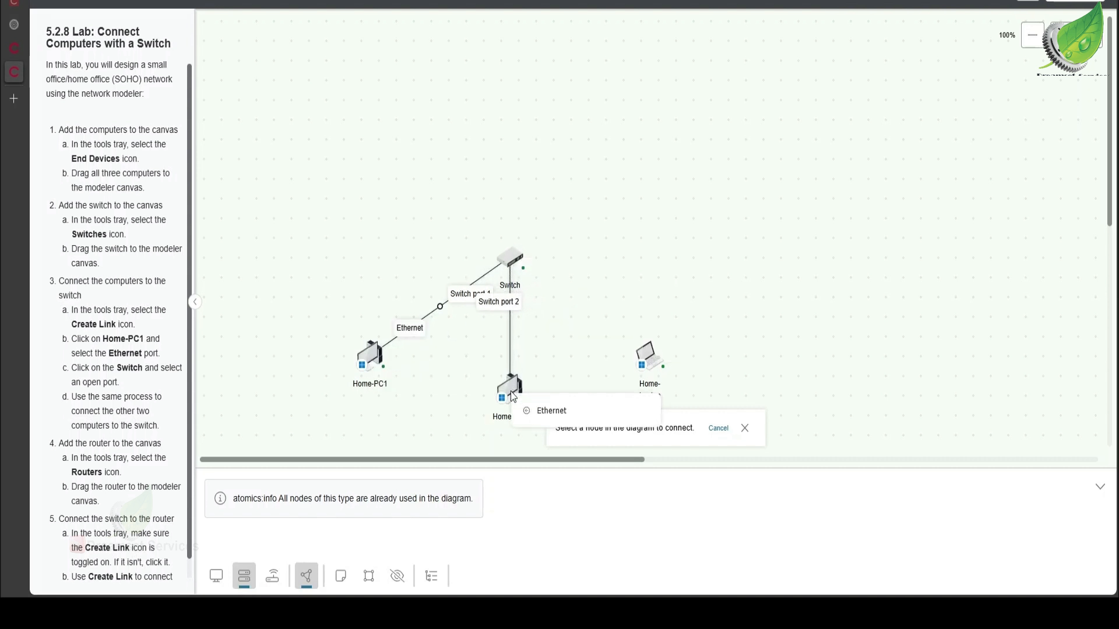
left_click(547, 410)
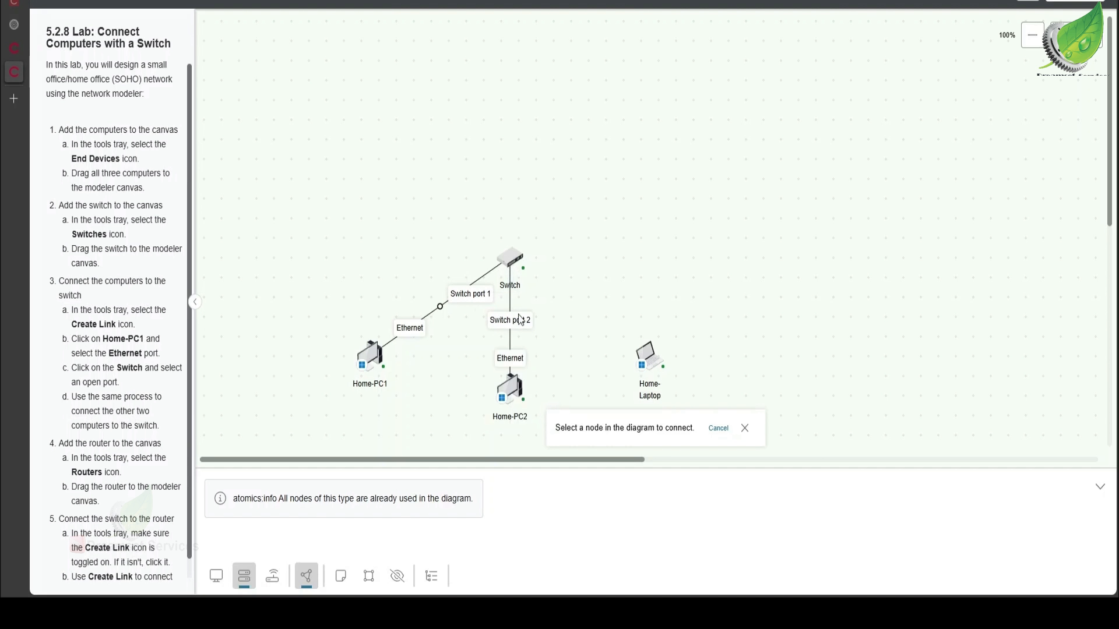
Step: Link Switch port 3 to Home-Laptop's Ethernet port
left_click(515, 260)
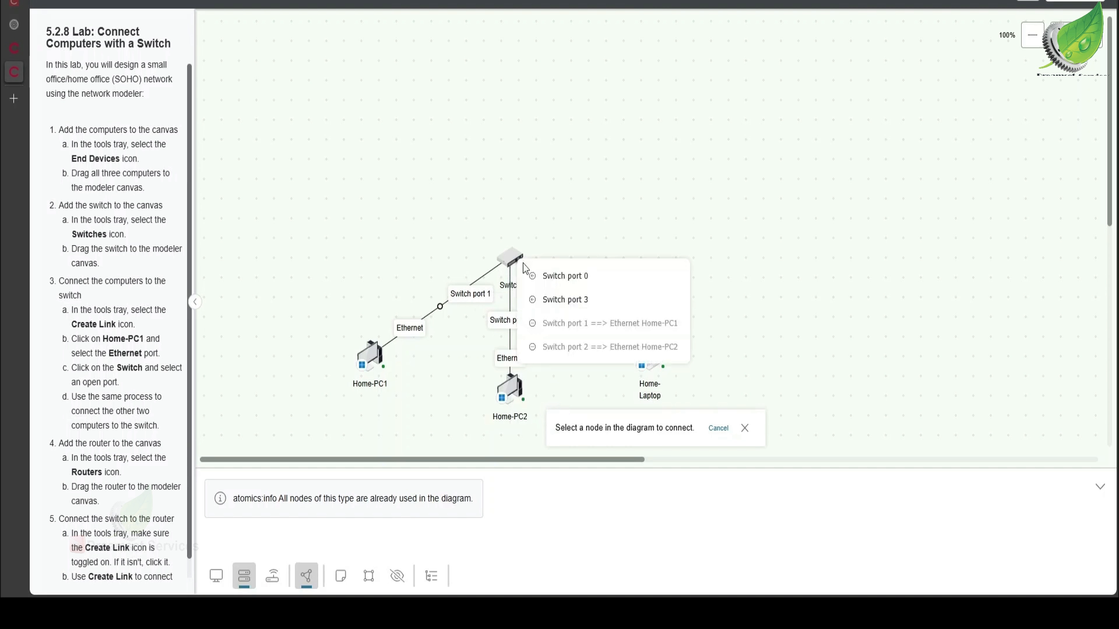
left_click(562, 301)
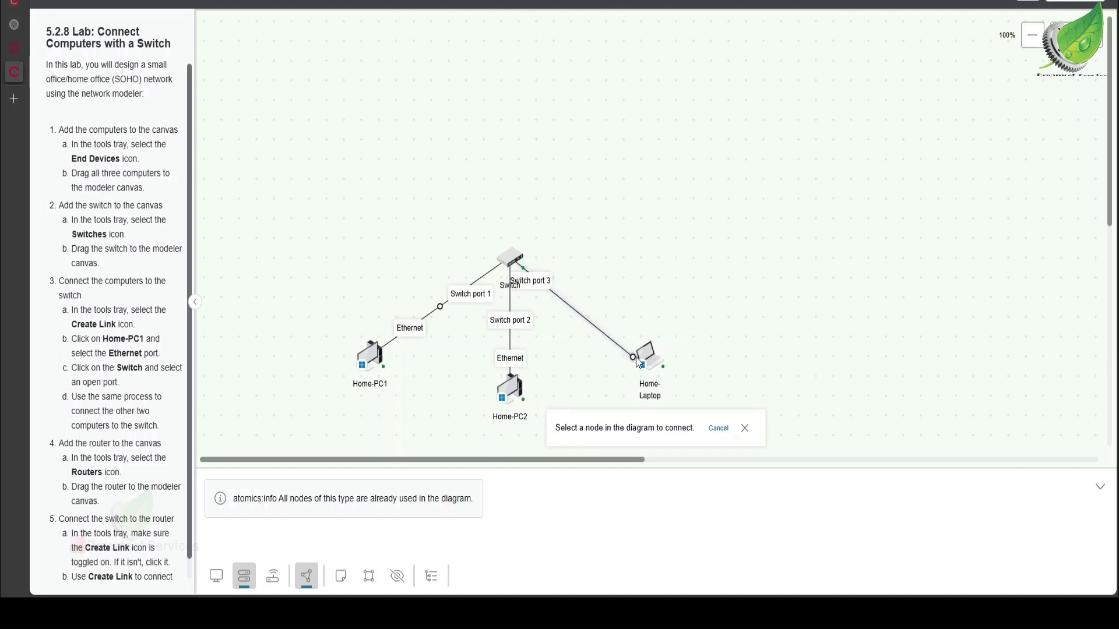
left_click(651, 363)
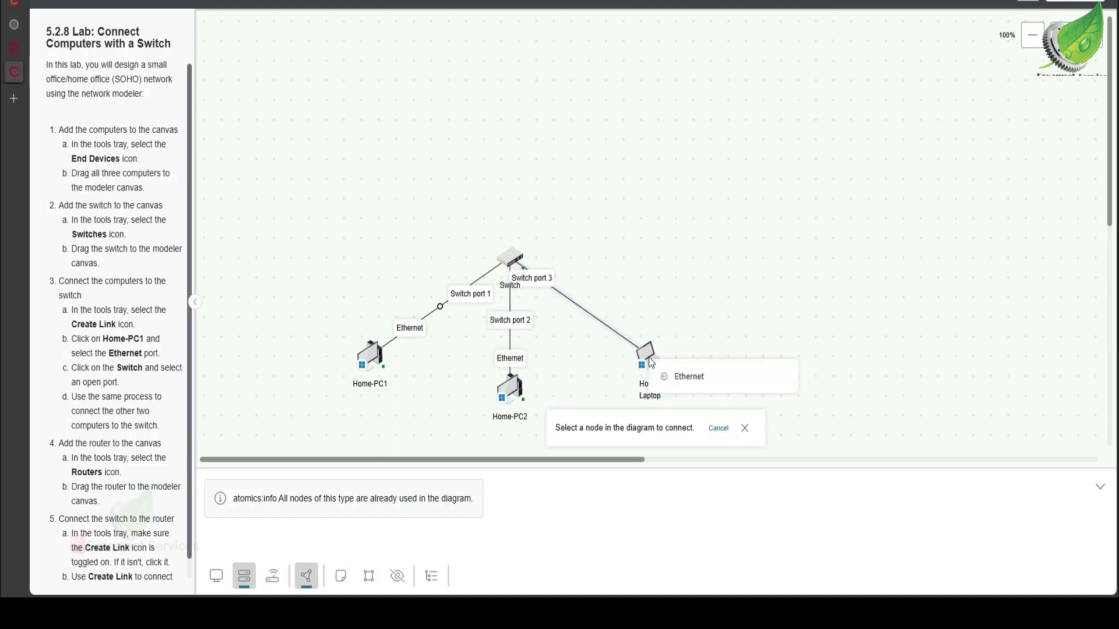
left_click(682, 380)
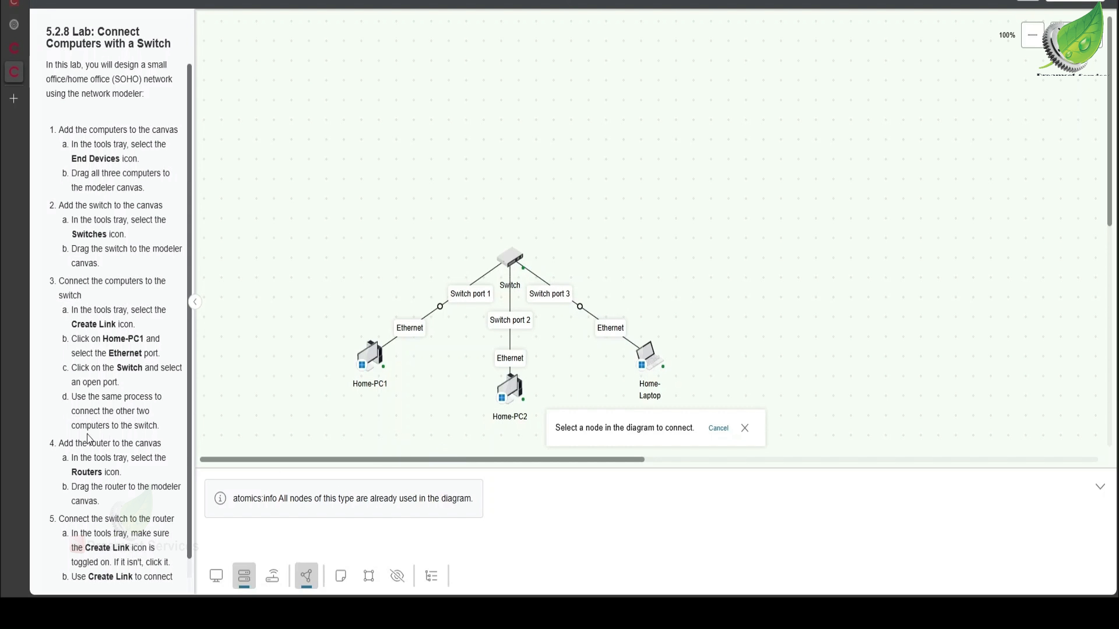
Step: Add the Router from the Routers tray to the canvas above the switch
scroll(98, 428, "down", 1)
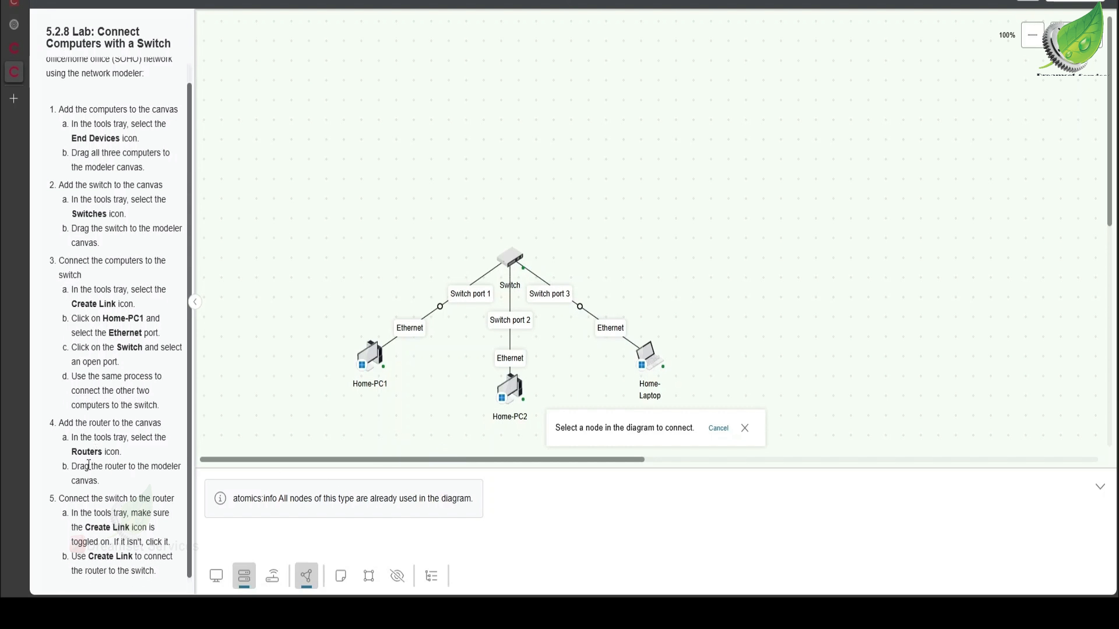
left_click(280, 588)
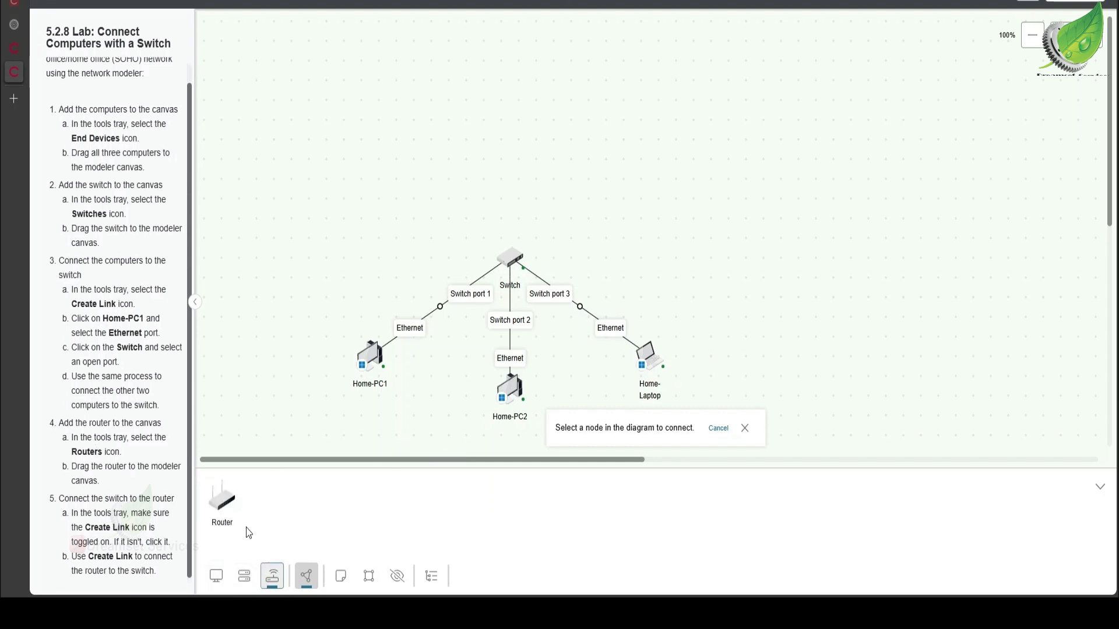
mouse_move(217, 510)
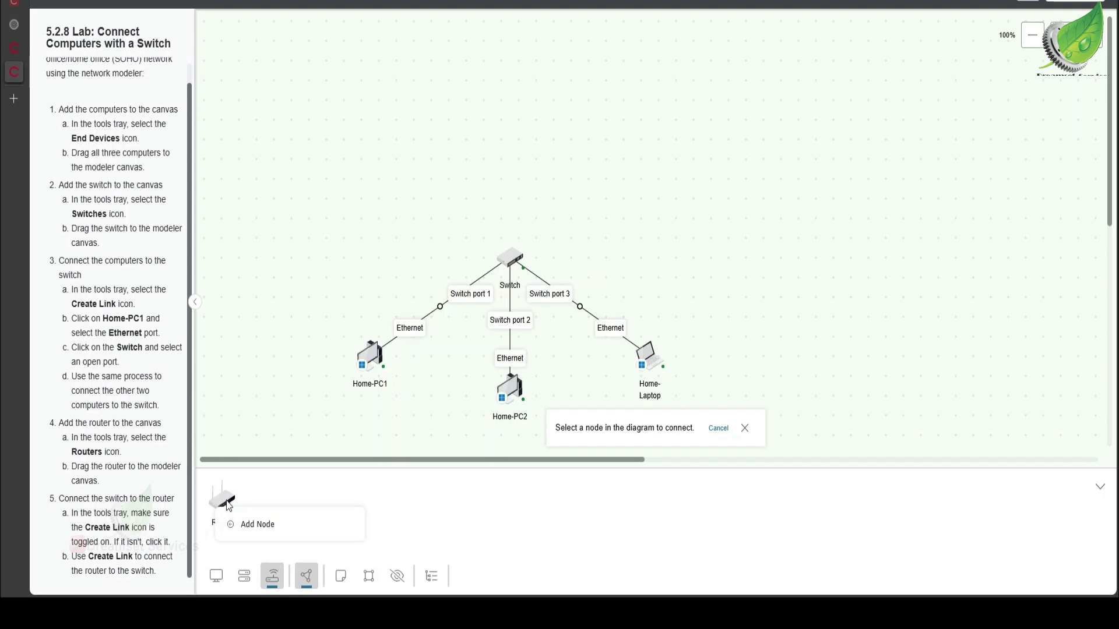
left_click_drag(225, 504, 511, 118)
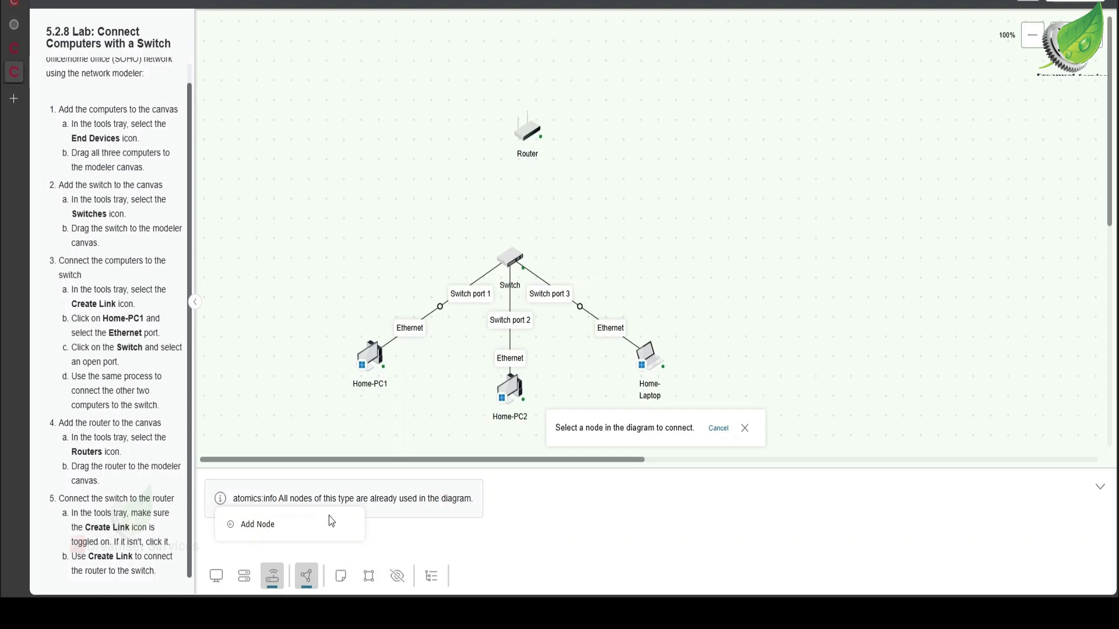
Step: Link Router port 0 to Switch port 0, then leave link-creation mode
left_click(280, 586)
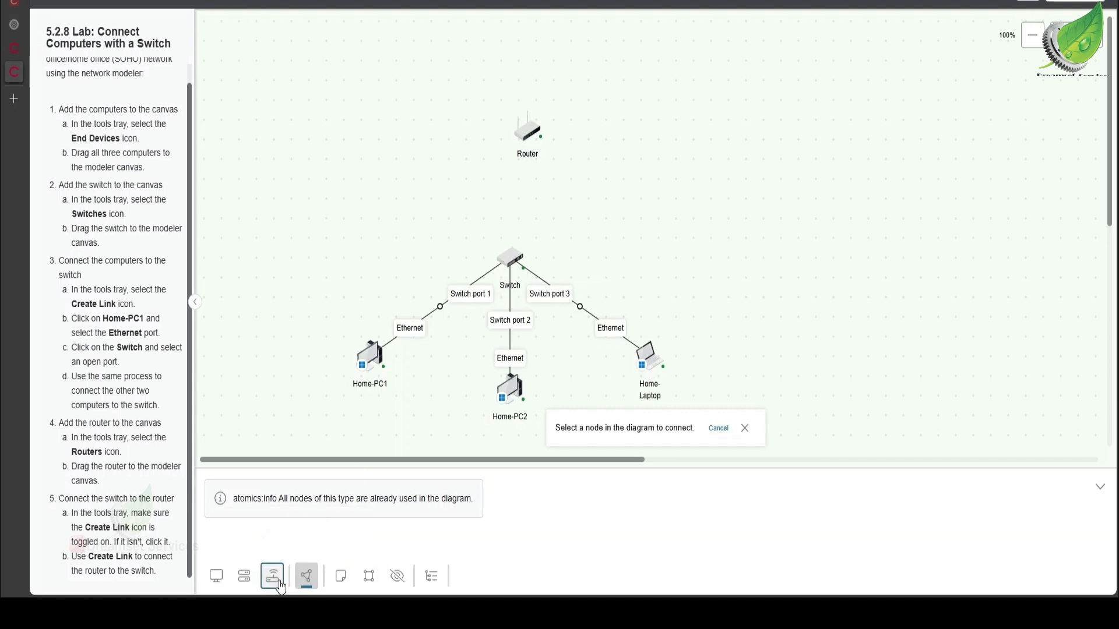
left_click(531, 134)
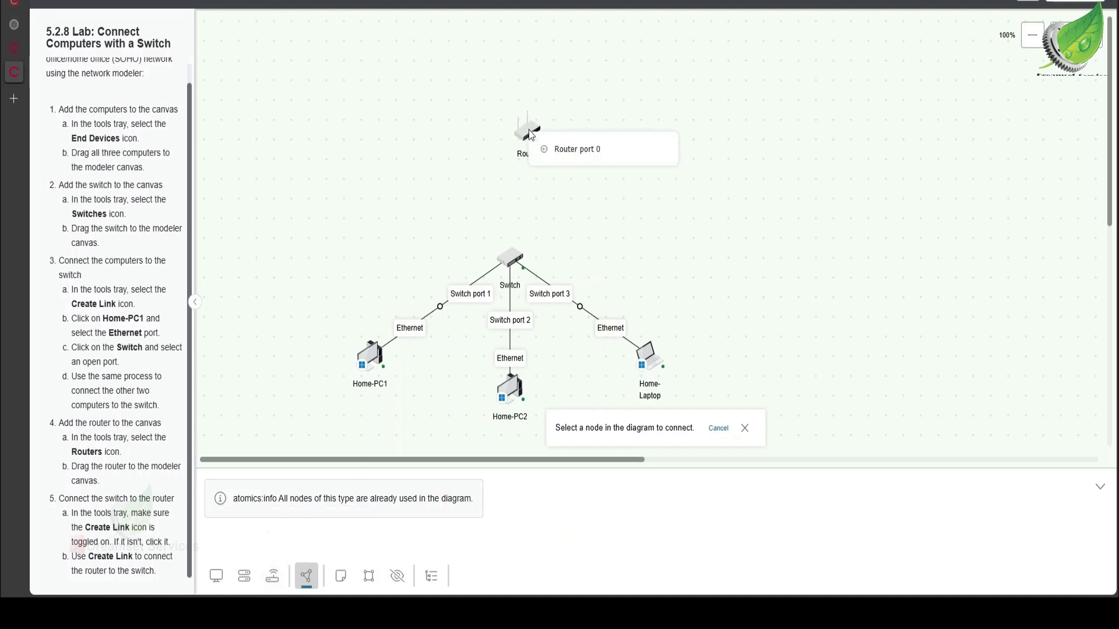
left_click(574, 149)
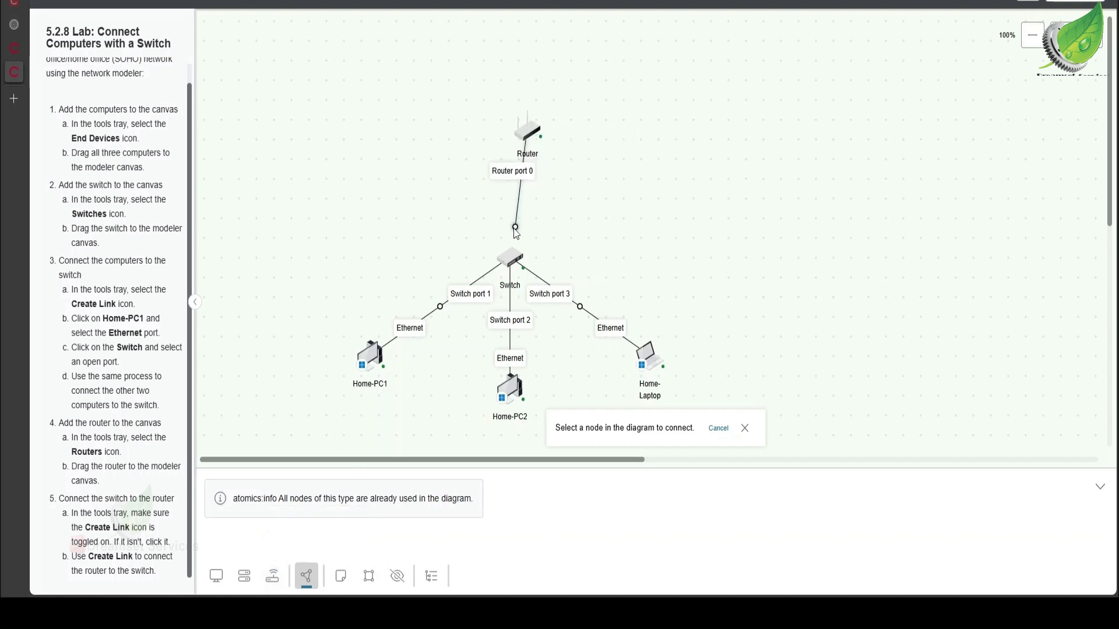
left_click(515, 263)
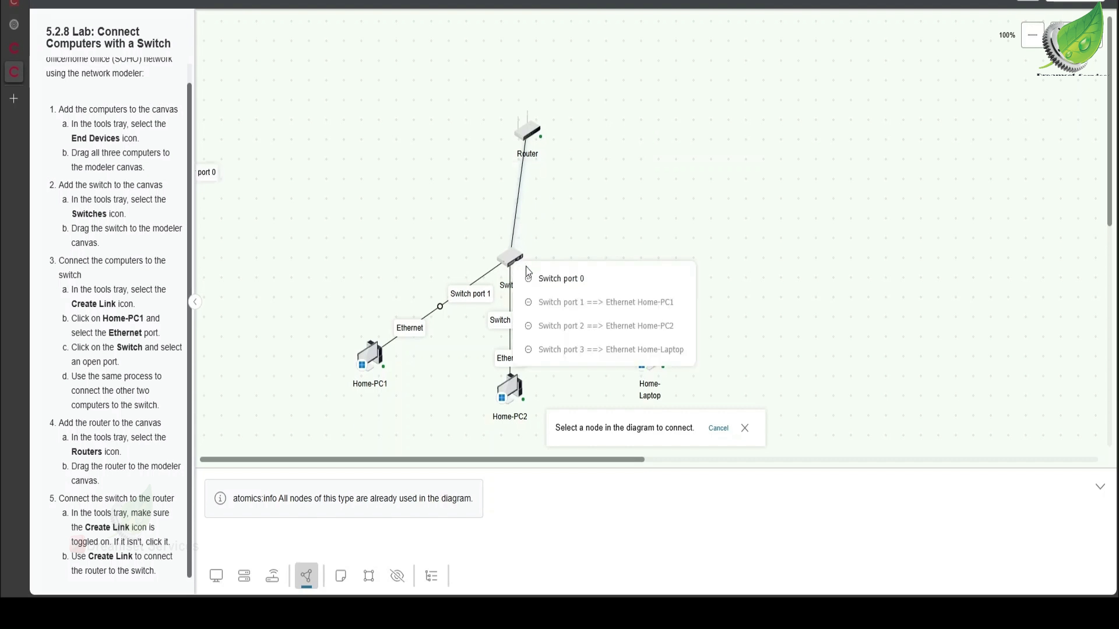
left_click(551, 280)
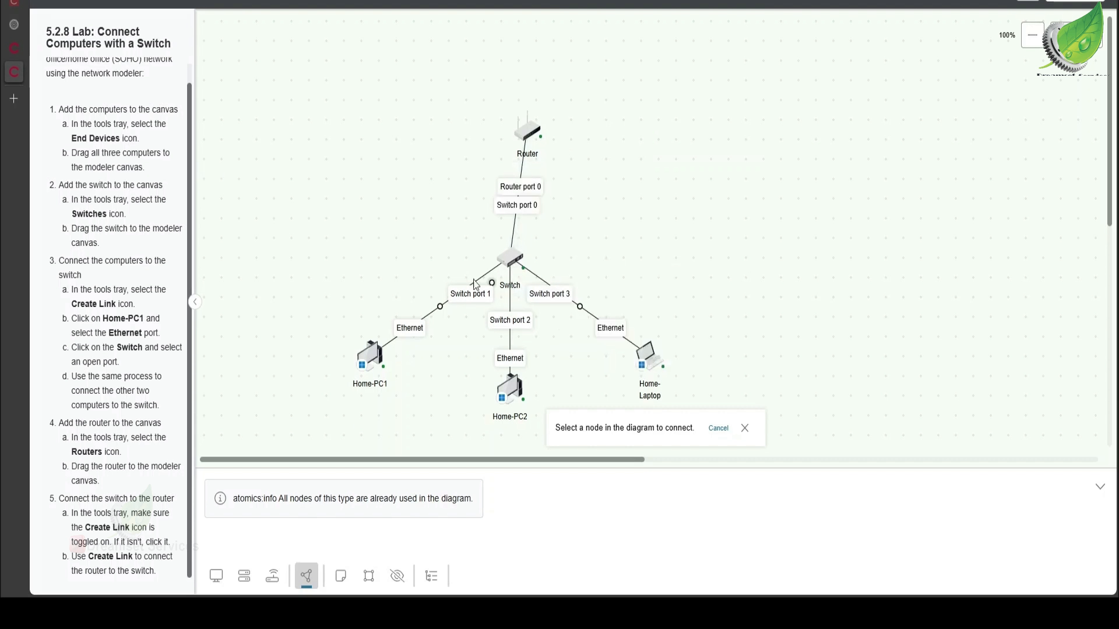
left_click(745, 429)
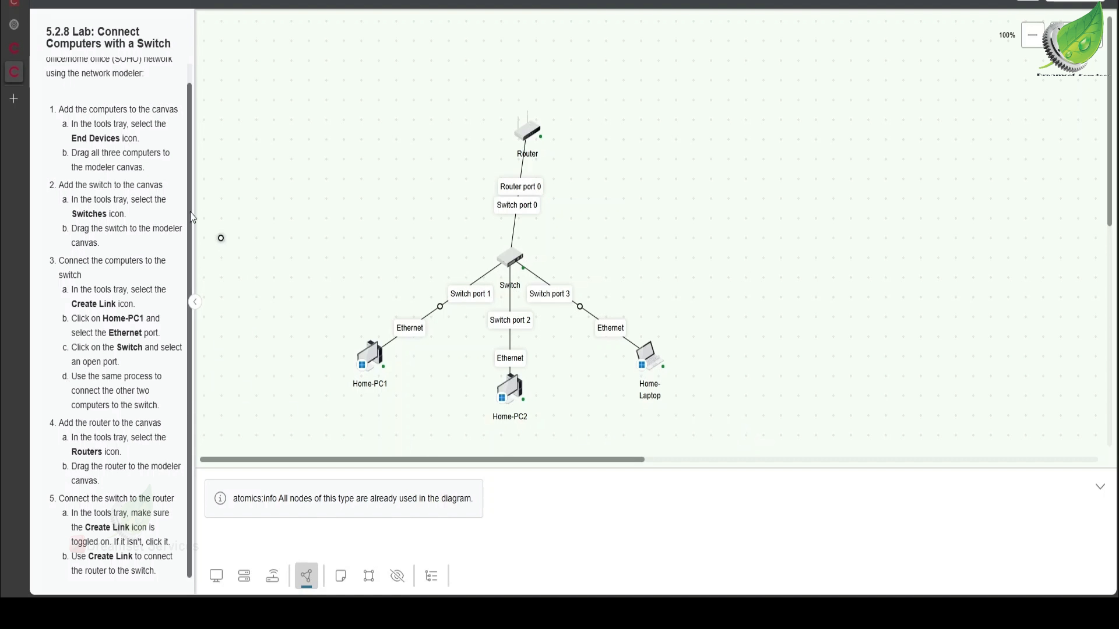
left_click(308, 585)
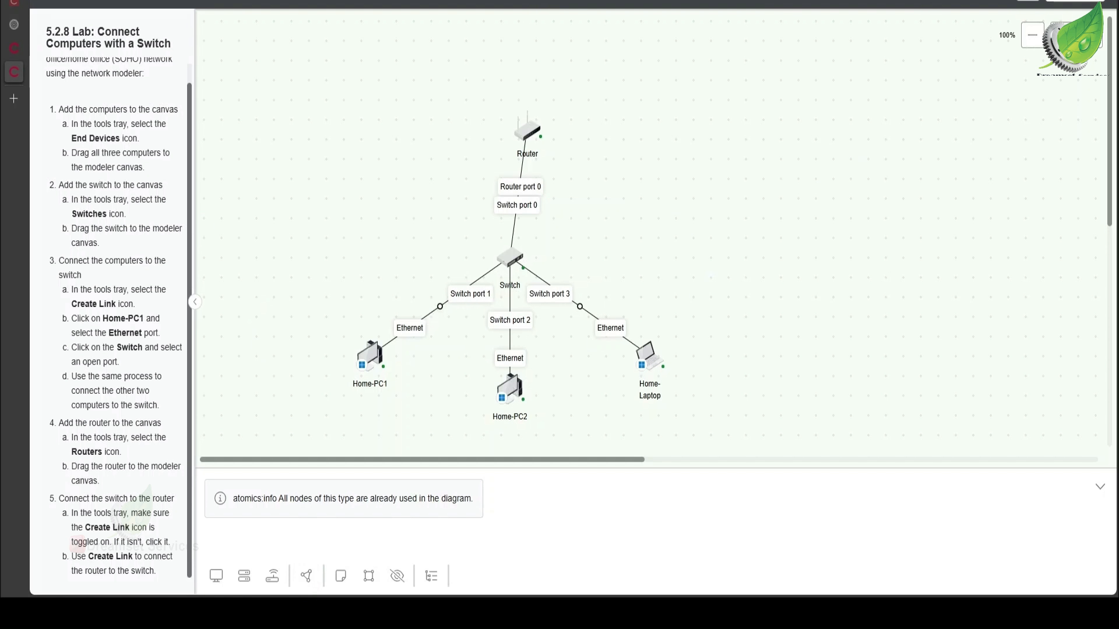
Step: Submit the lab for scoring
left_click(1064, 2)
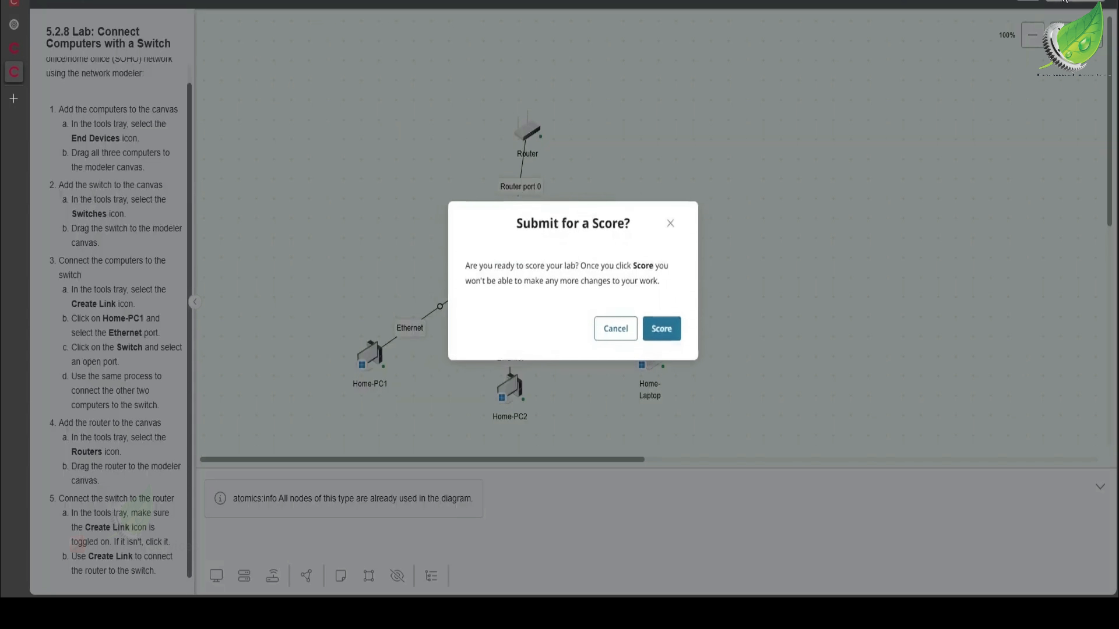
left_click(682, 334)
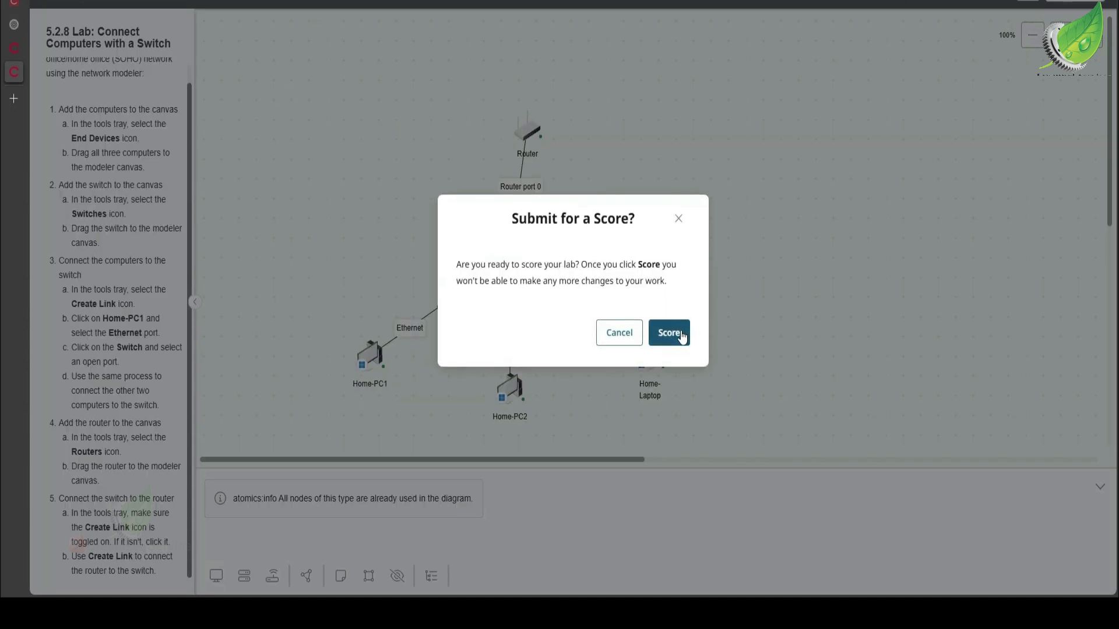